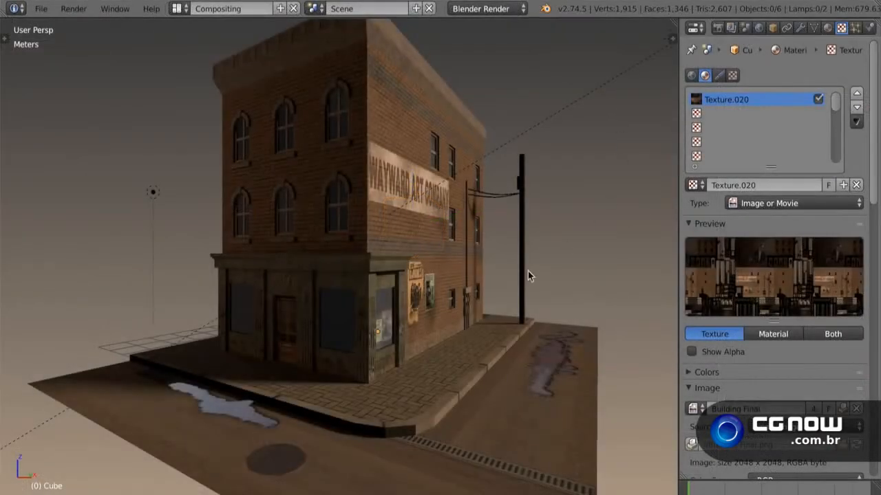
# Examine the textured street-corner building from its different sides, both close up and from a distance.
pyautogui.moveTo(527, 275); pyautogui.dragTo(429, 328, button='middle')
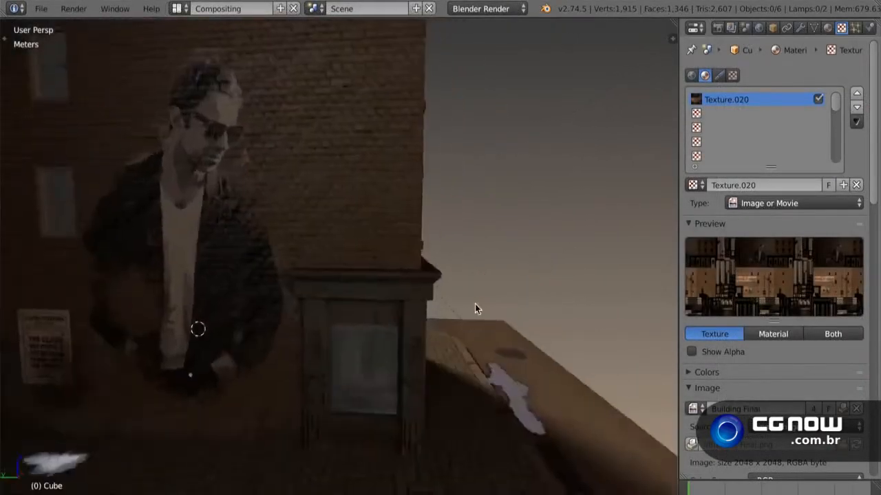
pyautogui.moveTo(475, 304); pyautogui.dragTo(496, 382, button='middle')
pyautogui.scroll(-3, 448, 294)
pyautogui.scroll(8, 397, 303)
pyautogui.scroll(2, 376, 313)
pyautogui.scroll(-6, 394, 349)
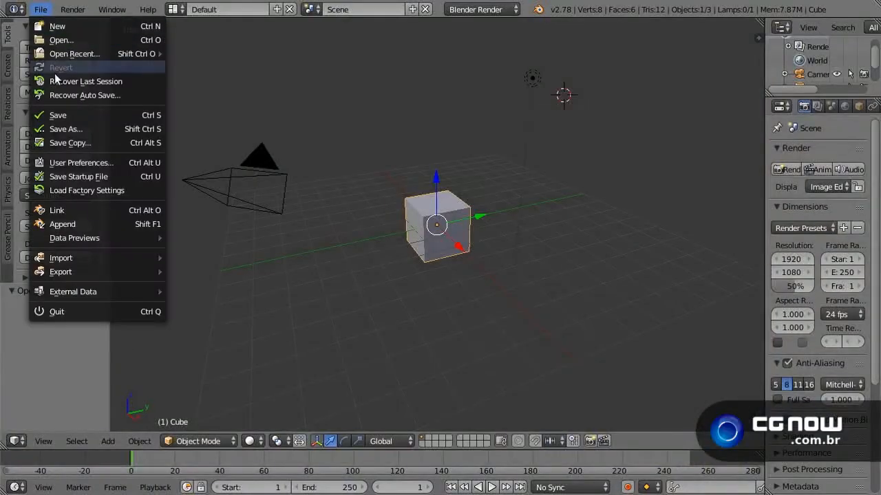
# Open the user preferences and move their window into the middle of the workspace.
pyautogui.click(66, 163)
pyautogui.moveTo(85, 15); pyautogui.dragTo(272, 66)
pyautogui.click(170, 166)
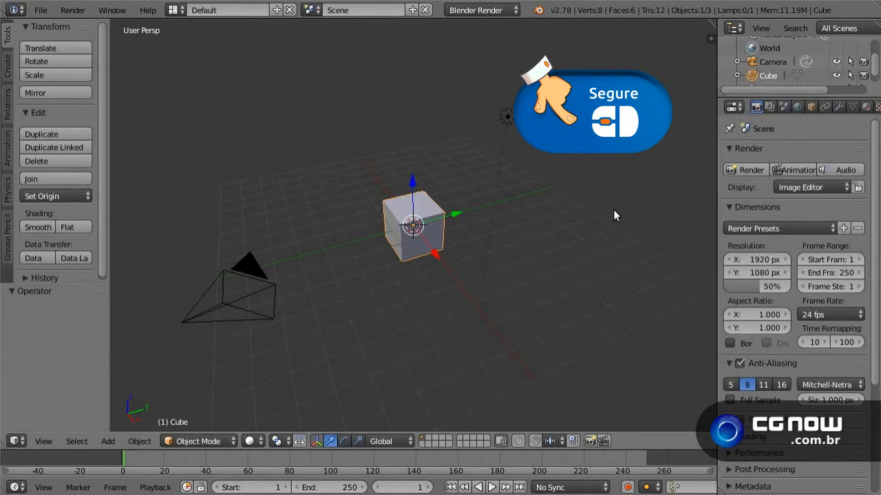
# Orbit around the default cube, zoom in and out on it, and bring up the list of viewpoint commands.
pyautogui.moveTo(613, 209)
pyautogui.mouseDown(button='middle')
pyautogui.moveTo(510, 232)
pyautogui.moveTo(414, 228)
pyautogui.moveTo(377, 208)
pyautogui.moveTo(330, 155)
pyautogui.moveTo(315, 160)
pyautogui.moveTo(306, 199)
pyautogui.moveTo(359, 250)
pyautogui.moveTo(435, 273)
pyautogui.moveTo(514, 264)
pyautogui.moveTo(608, 197)
pyautogui.moveTo(621, 209)
pyautogui.moveTo(551, 209)
pyautogui.moveTo(484, 242)
pyautogui.moveTo(513, 298)
pyautogui.moveTo(615, 300)
pyautogui.moveTo(692, 283)
pyautogui.moveTo(131, 236)
pyautogui.moveTo(131, 198)
pyautogui.moveTo(667, 179)
pyautogui.moveTo(568, 185)
pyautogui.moveTo(491, 216)
pyautogui.moveTo(492, 262)
pyautogui.moveTo(573, 273)
pyautogui.moveTo(624, 225)
pyautogui.moveTo(616, 178)
pyautogui.moveTo(616, 192)
pyautogui.mouseUp(button='middle')
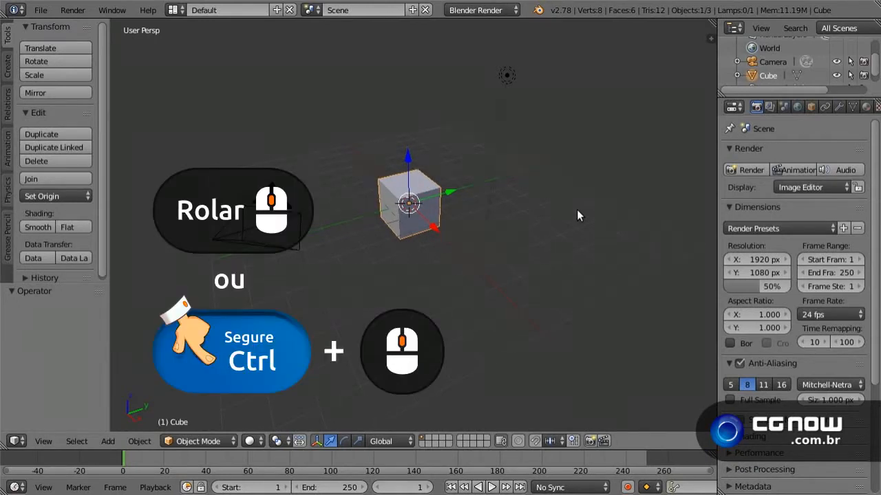
pyautogui.scroll(4, 576, 211)
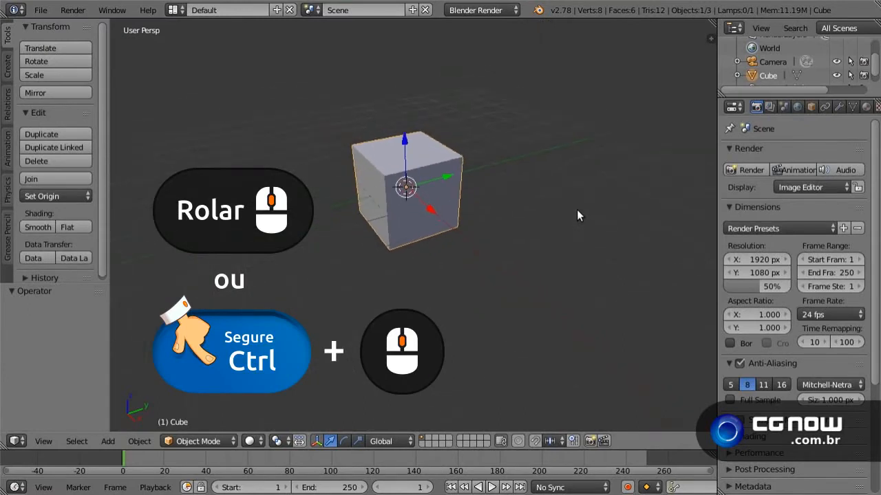
pyautogui.scroll(-3, 577, 210)
pyautogui.scroll(1, 576, 210)
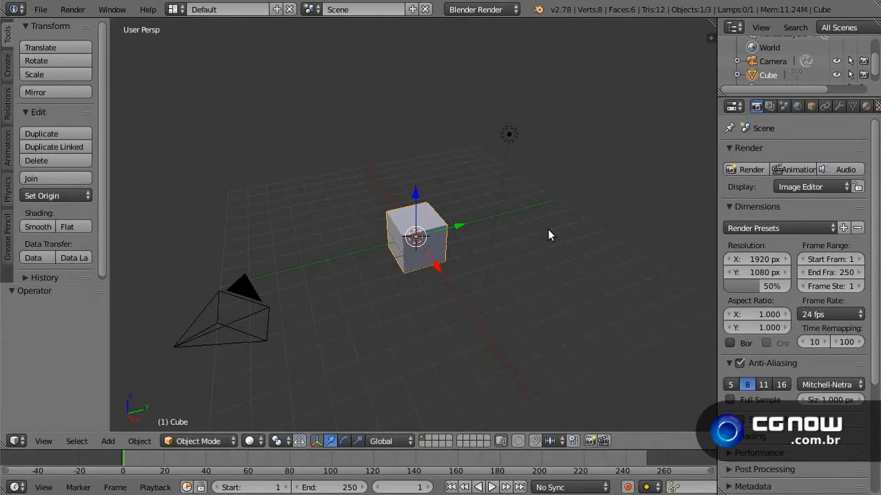
pyautogui.moveTo(548, 229); pyautogui.dragTo(558, 201, button='middle')
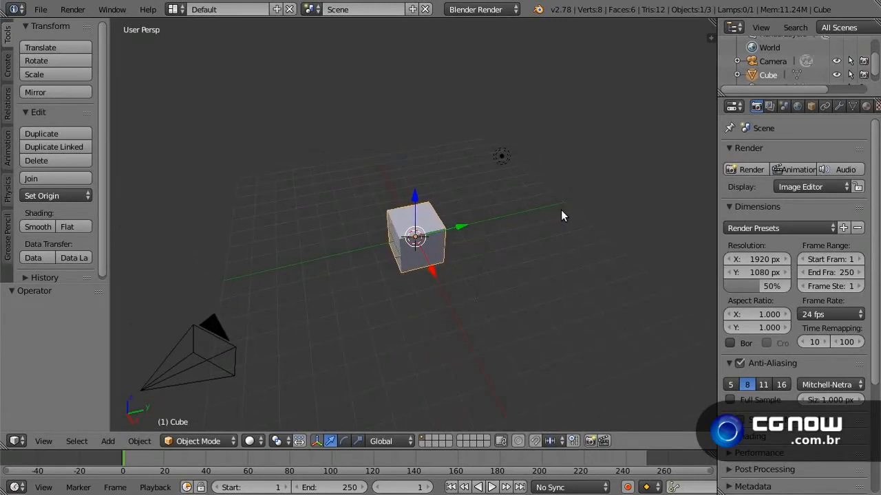
pyautogui.click(45, 442)
pyautogui.moveTo(102, 297)
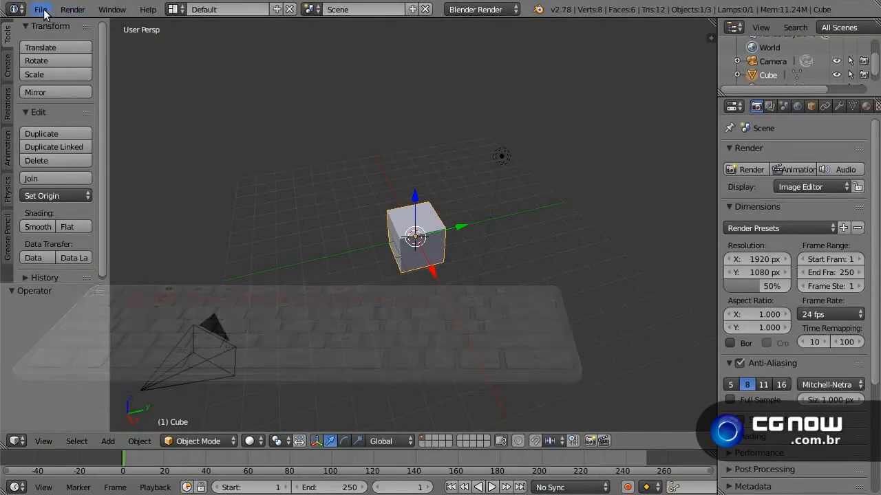
# Enable Emulate Numpad in the input preferences and close the preferences window.
pyautogui.click(43, 10)
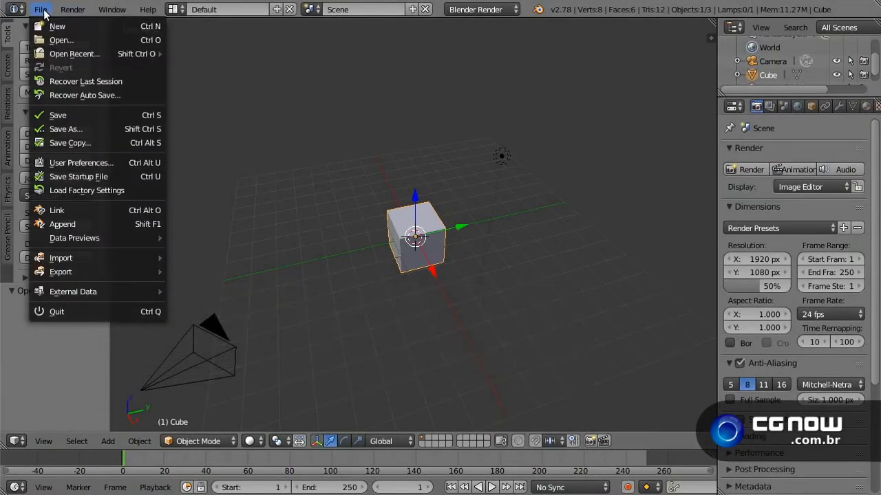
pyautogui.click(80, 160)
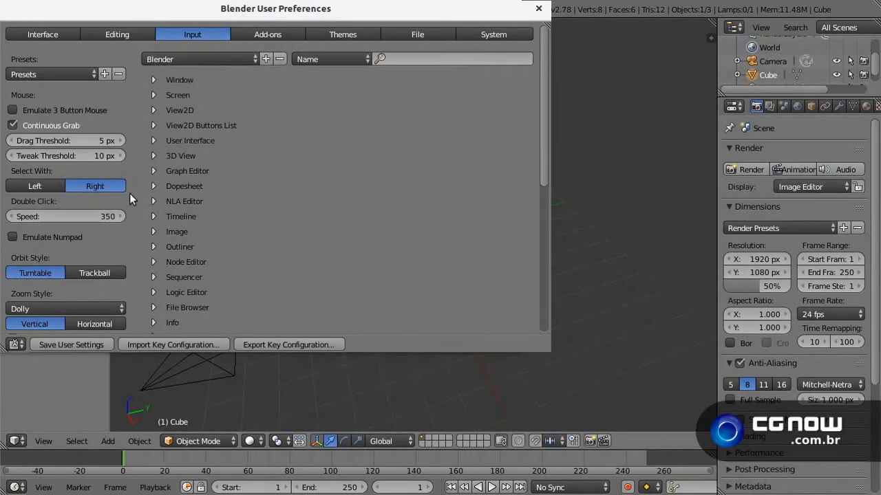
pyautogui.click(13, 237)
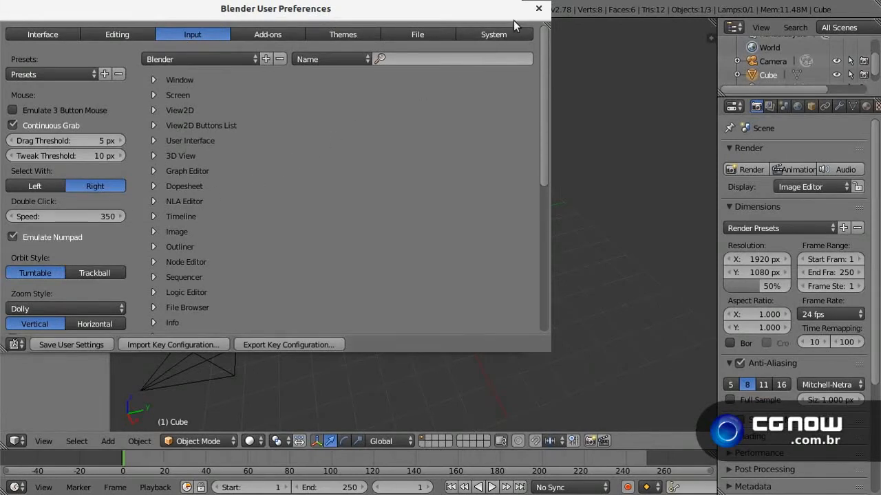
pyautogui.click(538, 8)
# Delete the default cube and add a Monkey mesh in its place, viewed from a lower angle.
pyautogui.press('x')
pyautogui.click(428, 217)
pyautogui.hotkey('shift', 'a')
pyautogui.moveTo(434, 219)
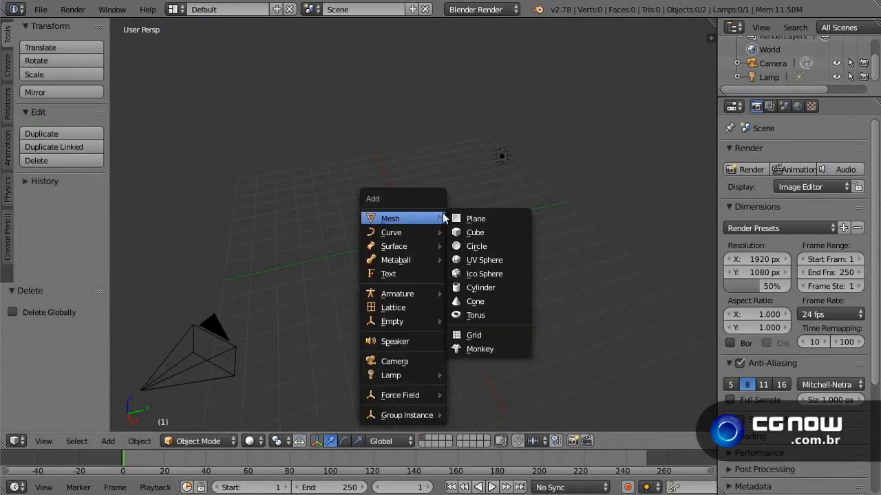
pyautogui.click(483, 348)
pyautogui.moveTo(454, 268); pyautogui.dragTo(448, 238, button='middle')
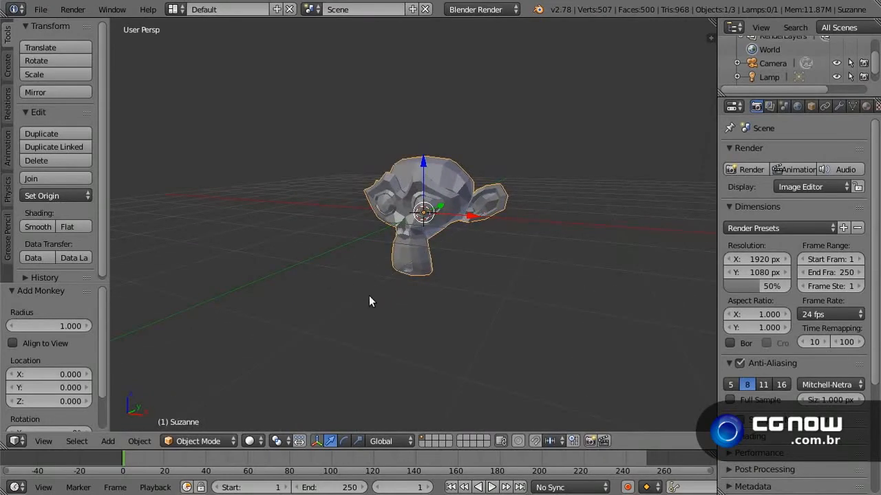
# View the monkey head from the Left, Right, Back and Front viewpoints in turn.
pyautogui.click(43, 441)
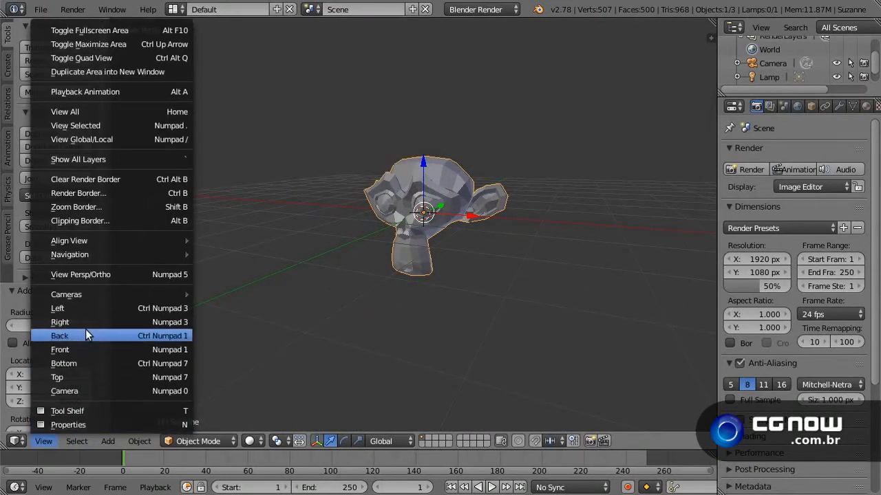
pyautogui.click(87, 308)
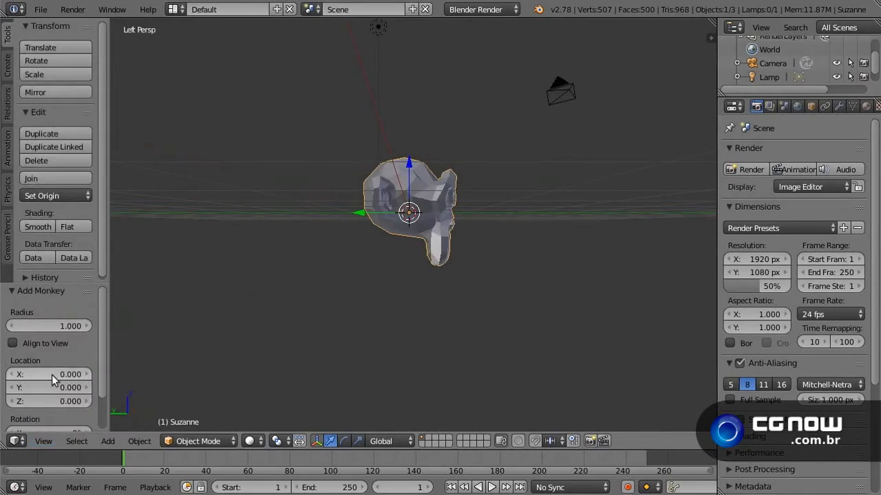
pyautogui.click(44, 441)
pyautogui.click(83, 324)
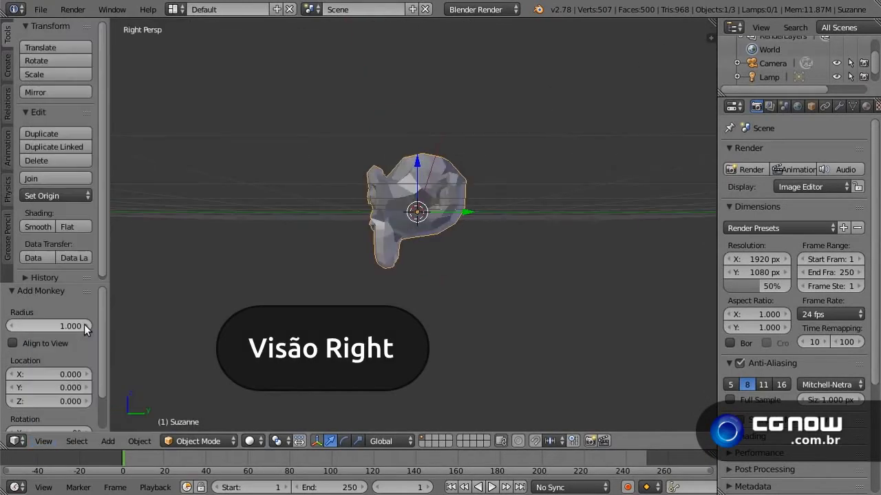
pyautogui.click(44, 441)
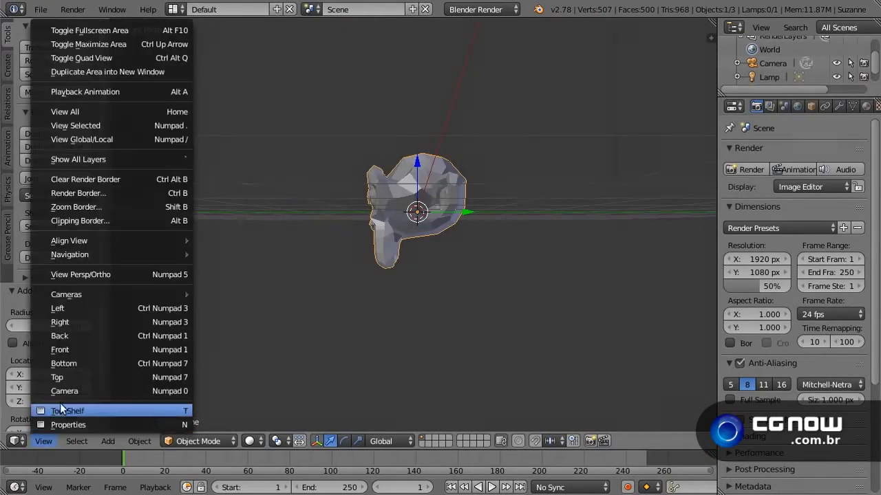
pyautogui.click(78, 336)
pyautogui.click(43, 441)
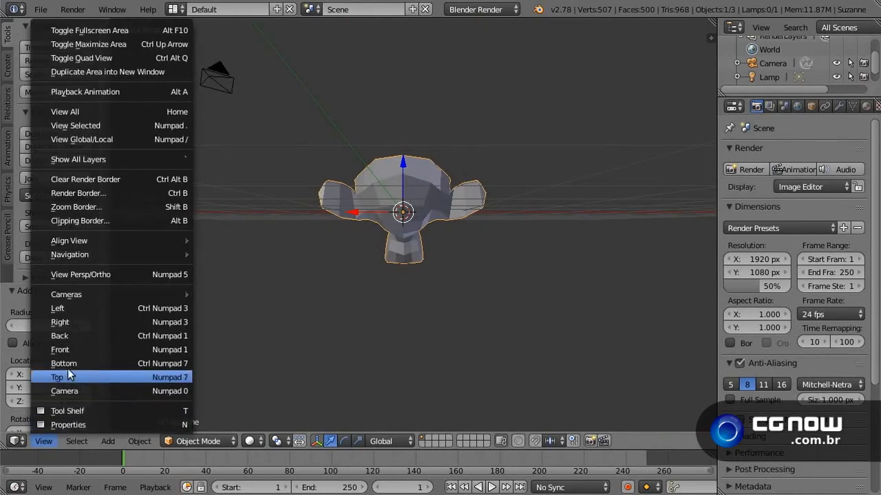
pyautogui.click(72, 348)
# View the monkey head from the Bottom and Top, and finish in the Camera view.
pyautogui.click(46, 441)
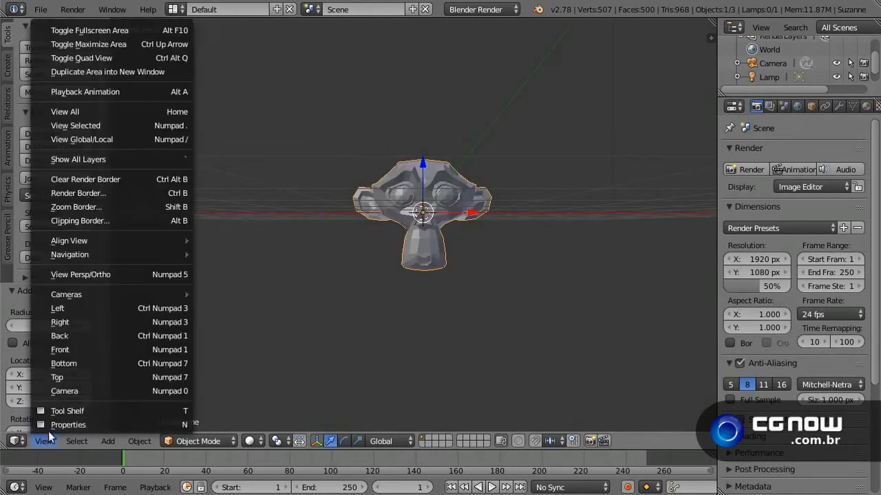
pyautogui.click(68, 364)
pyautogui.click(44, 441)
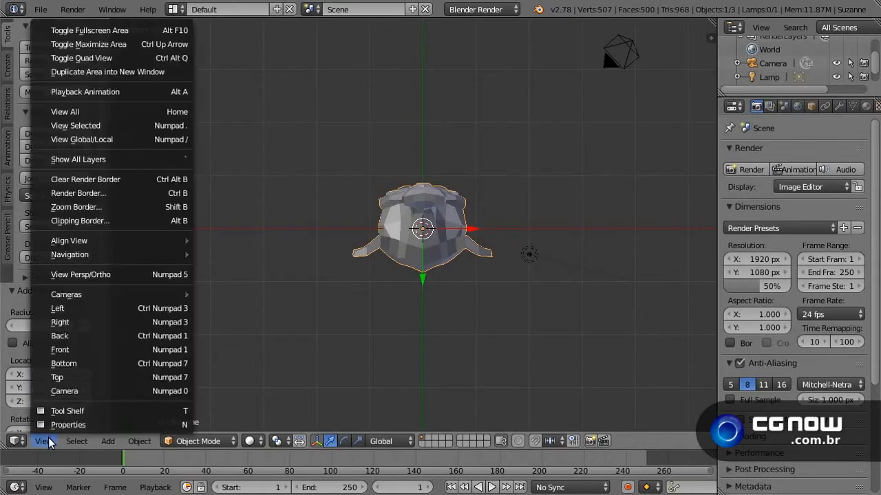
pyautogui.click(69, 376)
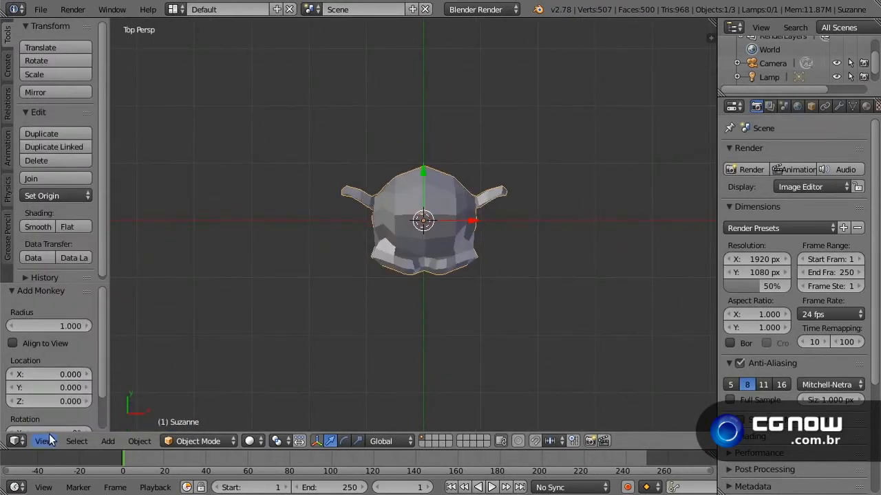
pyautogui.click(46, 441)
pyautogui.click(69, 390)
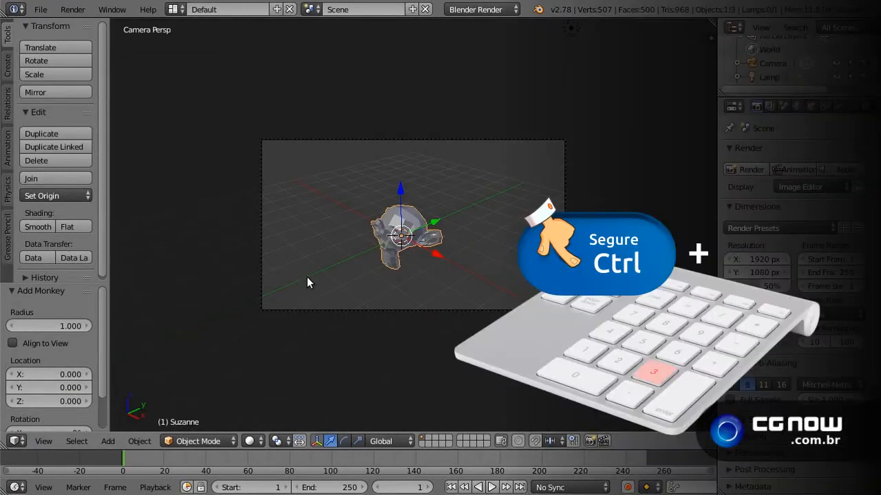
# Cycle the viewport through the Left, Right, Back, Front, Bottom, Top and Camera views using the numpad view shortcuts.
pyautogui.press('ctrl+KP_3')
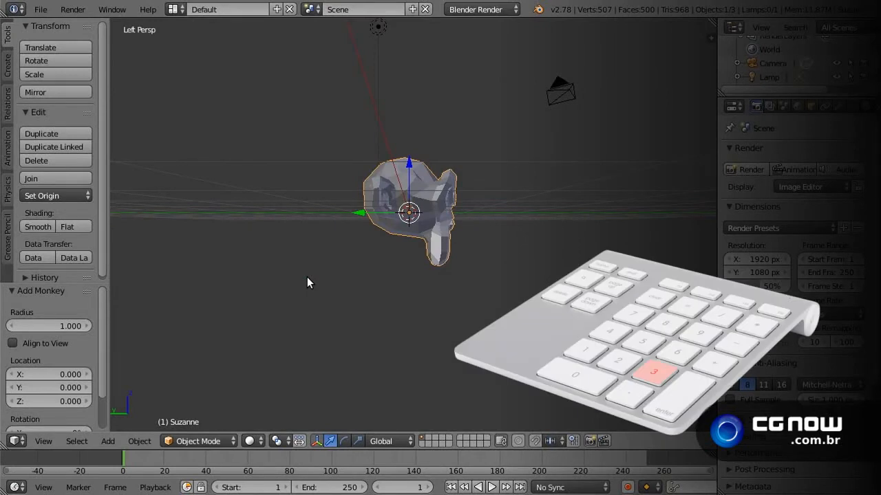
pyautogui.press('KP_3')
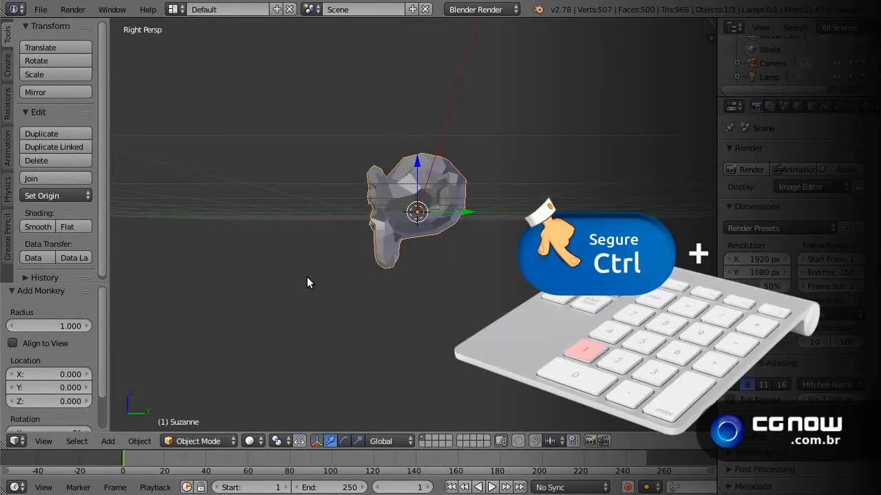
pyautogui.press('ctrl+KP_1')
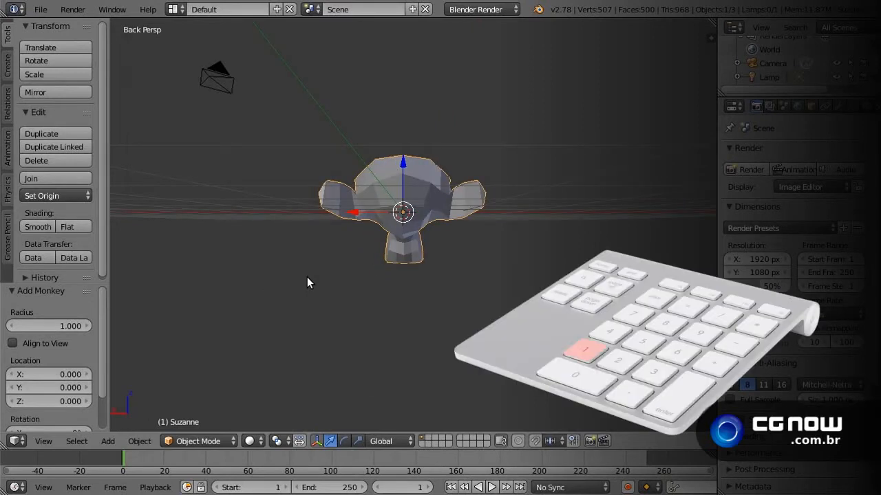
pyautogui.press('KP_1')
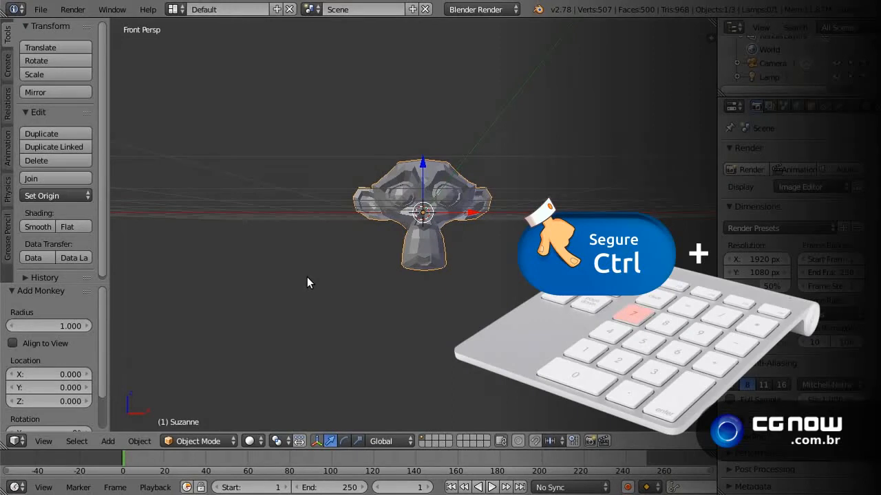
pyautogui.press('ctrl+KP_1')
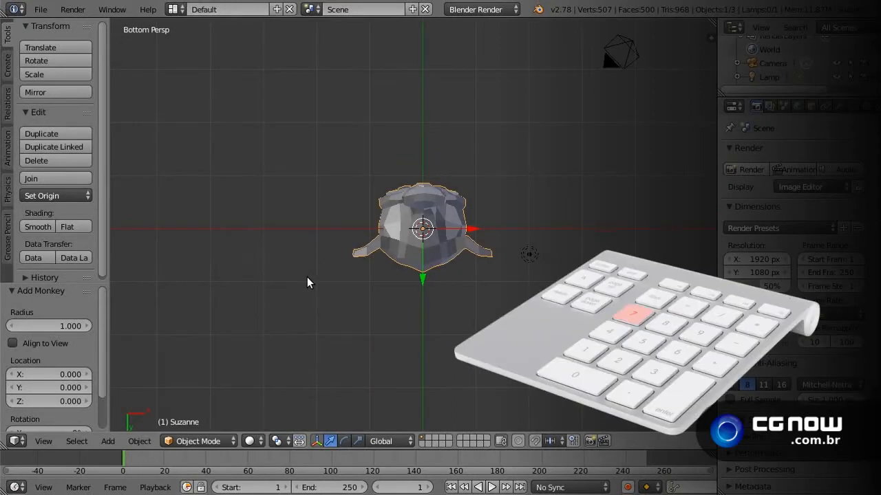
pyautogui.press('KP_7')
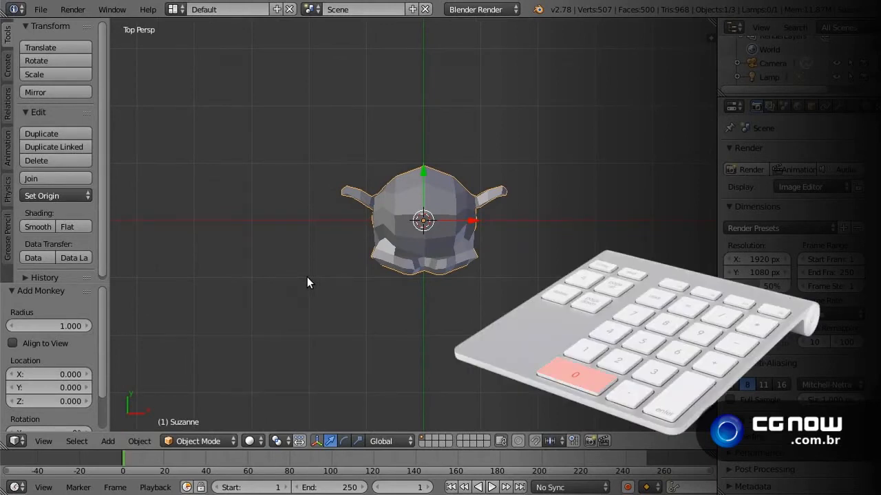
pyautogui.press('KP_0')
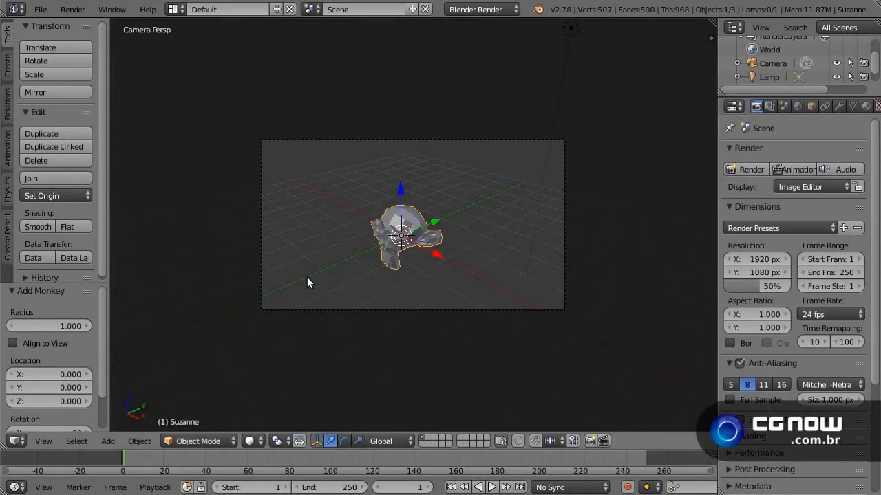
# Leave the camera view for a free perspective view orbited around the monkey head and zoomed in closer.
pyautogui.click(43, 441)
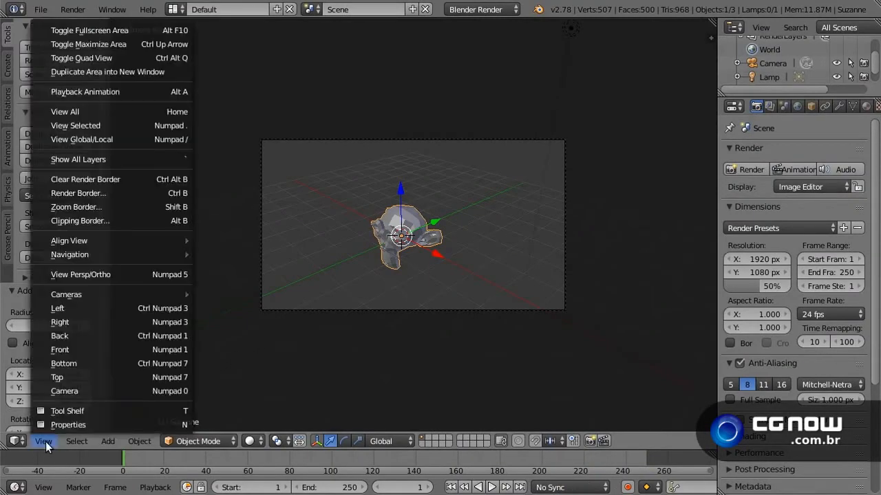
pyautogui.click(134, 274)
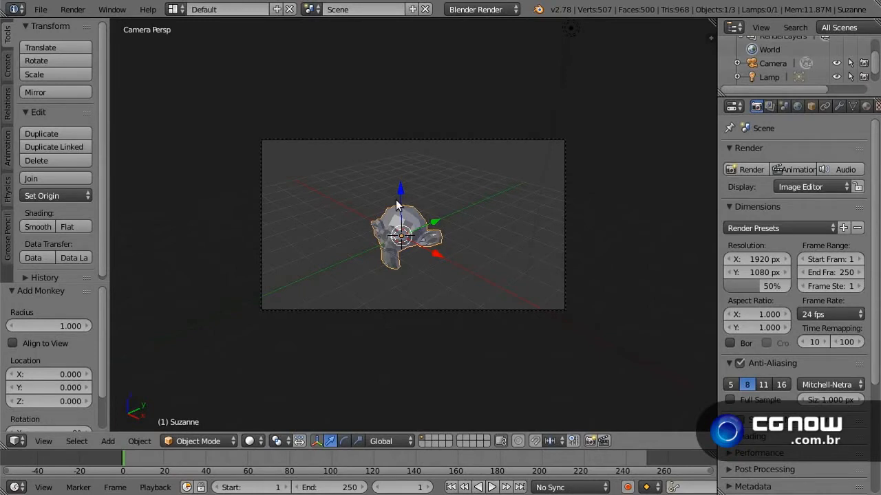
pyautogui.moveTo(386, 231); pyautogui.dragTo(468, 257, button='middle')
pyautogui.scroll(2, 450, 196)
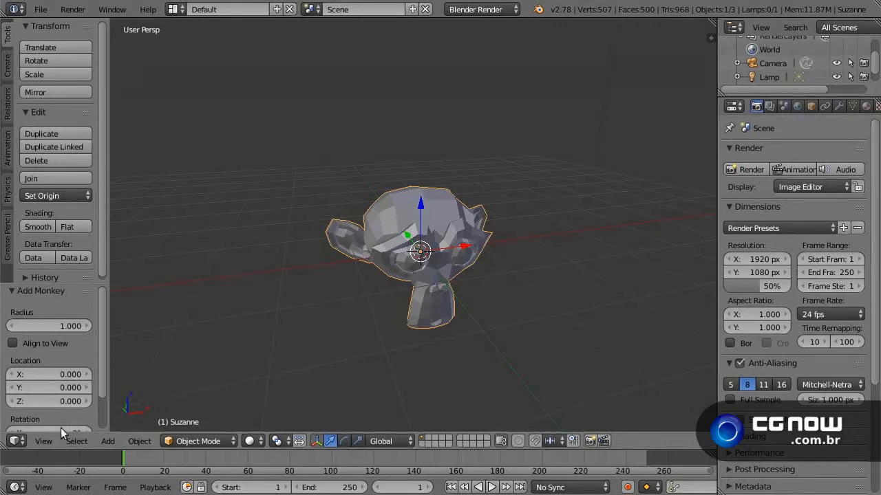
# Switch the viewport to orthographic projection, inspect the monkey head from other angles and farther away, and return to perspective.
pyautogui.click(43, 441)
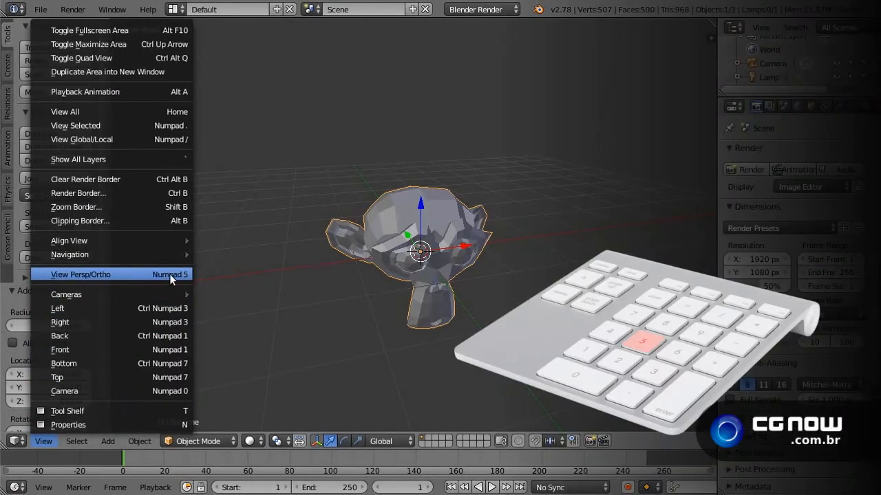
pyautogui.click(169, 274)
pyautogui.moveTo(418, 262)
pyautogui.mouseDown(button='middle')
pyautogui.moveTo(469, 228)
pyautogui.moveTo(416, 246)
pyautogui.moveTo(273, 261)
pyautogui.moveTo(362, 269)
pyautogui.moveTo(441, 246)
pyautogui.moveTo(445, 230)
pyautogui.moveTo(429, 263)
pyautogui.mouseUp(button='middle')
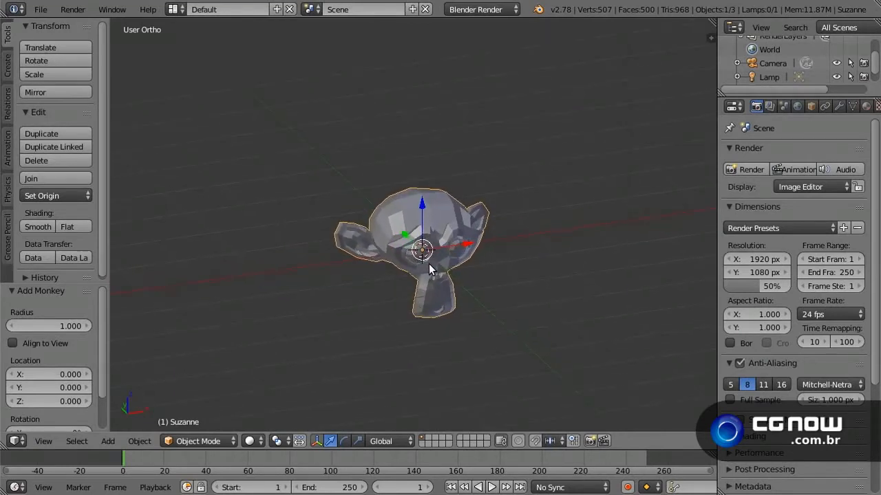
pyautogui.moveTo(454, 236); pyautogui.dragTo(464, 256, button='middle')
pyautogui.scroll(-4, 440, 228)
pyautogui.press('KP_5')
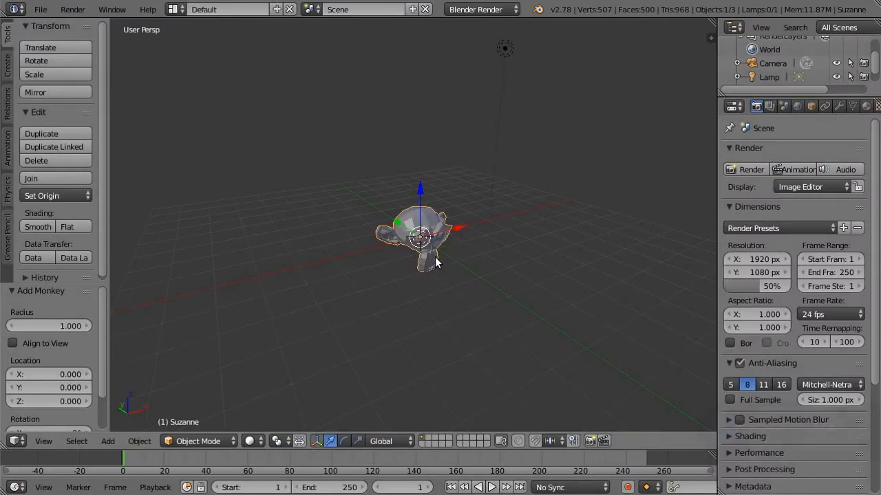
# Get a closer view of the monkey head, display it in Wireframe viewport shading, and inspect it from another side.
pyautogui.scroll(1, 435, 257)
pyautogui.keyDown('shift'); pyautogui.moveTo(444, 257); pyautogui.dragTo(422, 220, button='middle'); pyautogui.keyUp('shift')
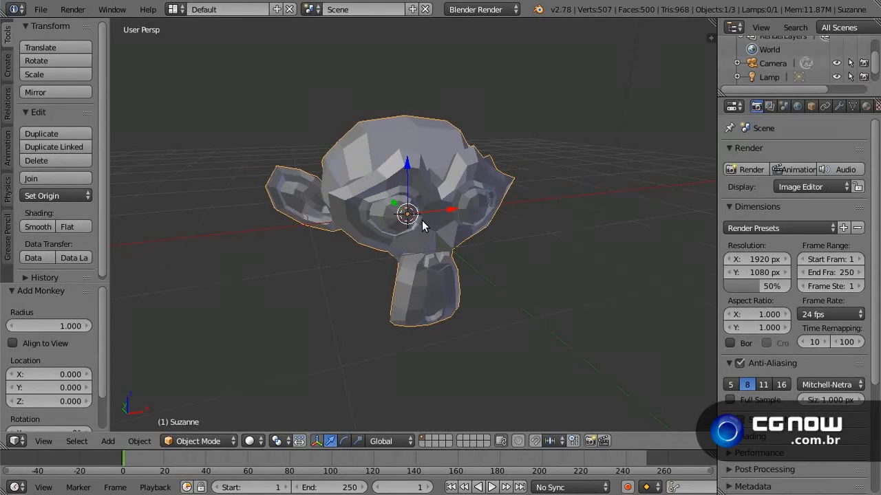
pyautogui.click(251, 441)
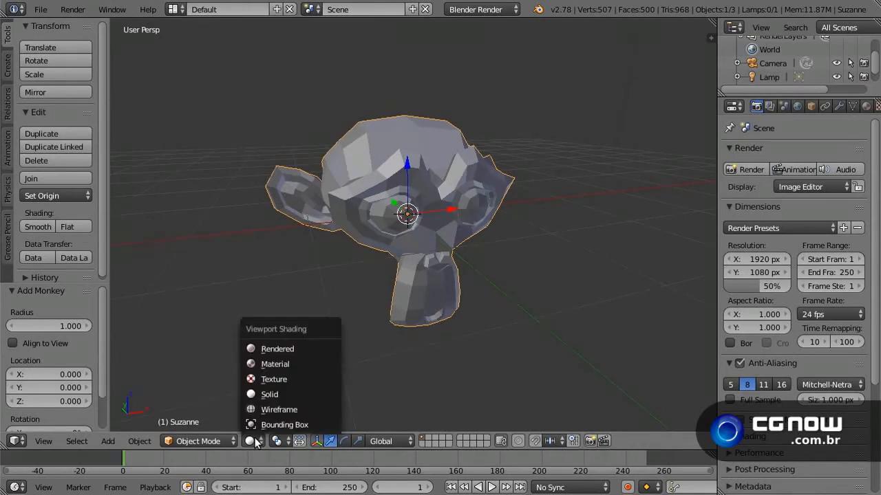
pyautogui.click(282, 410)
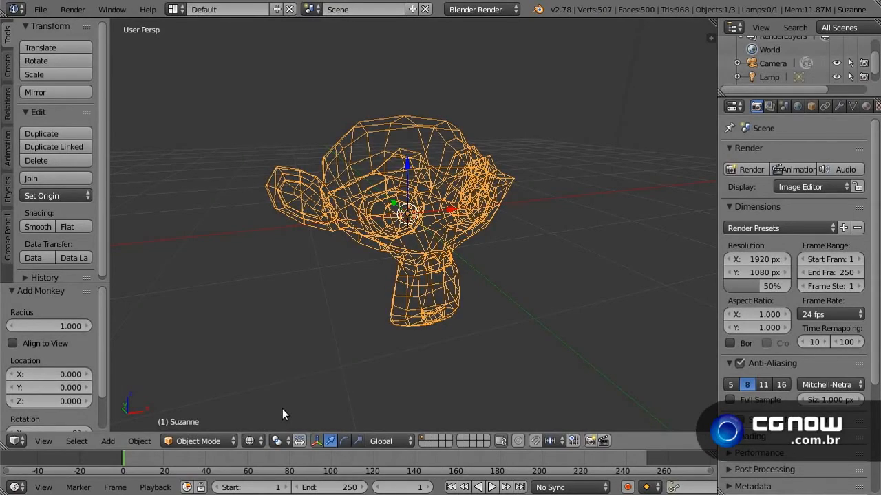
pyautogui.moveTo(411, 300); pyautogui.dragTo(382, 254, button='middle')
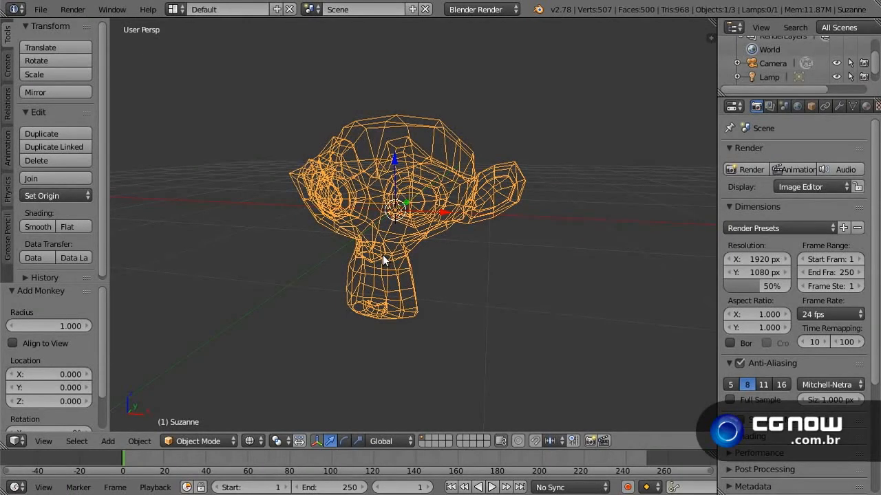
# Preview the monkey head in Rendered viewport shading from a different angle, and return the viewport to Solid shading.
pyautogui.click(261, 441)
pyautogui.click(291, 349)
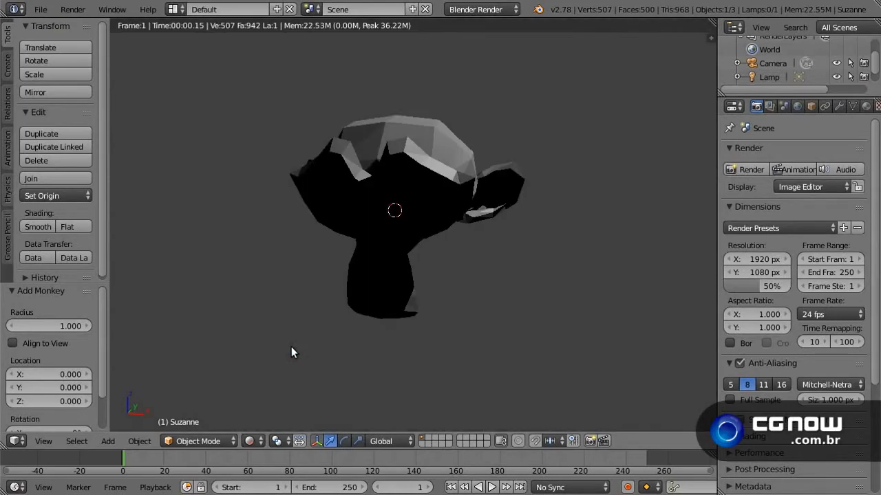
pyautogui.moveTo(291, 348)
pyautogui.mouseDown(button='middle')
pyautogui.moveTo(362, 279)
pyautogui.moveTo(433, 241)
pyautogui.moveTo(417, 306)
pyautogui.moveTo(315, 337)
pyautogui.moveTo(236, 339)
pyautogui.moveTo(331, 323)
pyautogui.moveTo(393, 295)
pyautogui.mouseUp(button='middle')
pyautogui.click(252, 441)
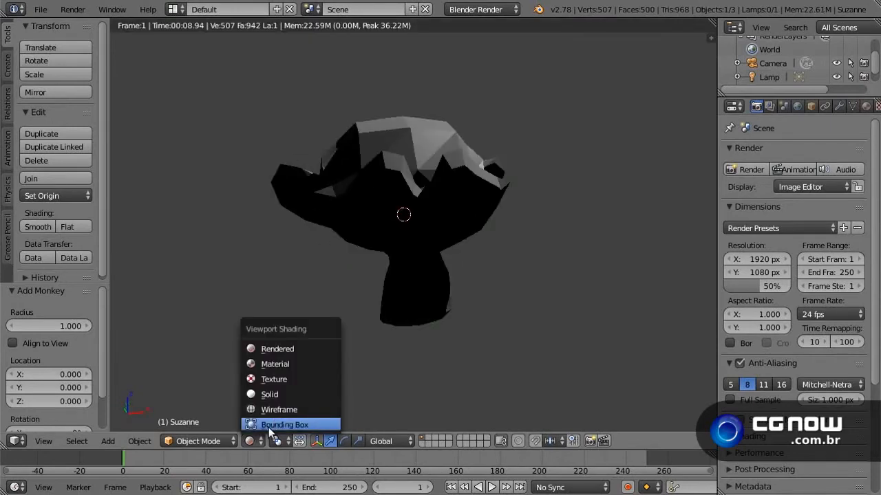
pyautogui.click(278, 394)
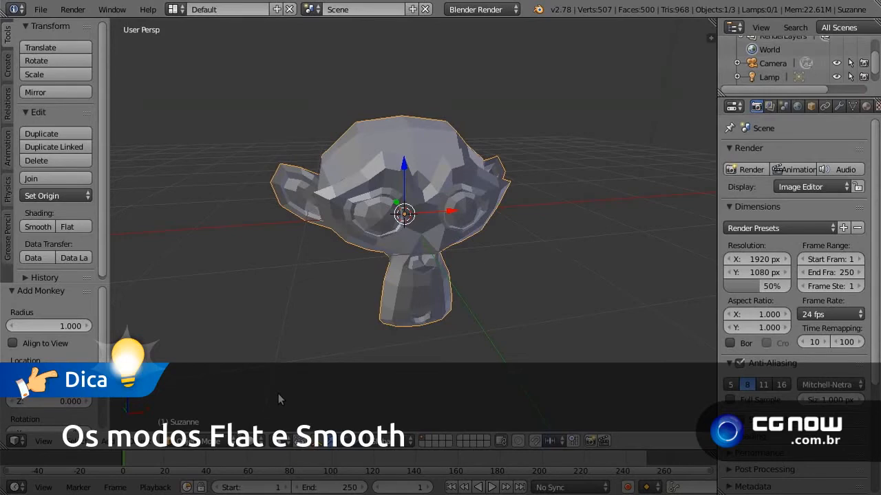
# Compare Smooth and Flat shading on the monkey head from several angles, and leave it shaded Smooth.
pyautogui.moveTo(387, 254); pyautogui.dragTo(398, 244, button='middle')
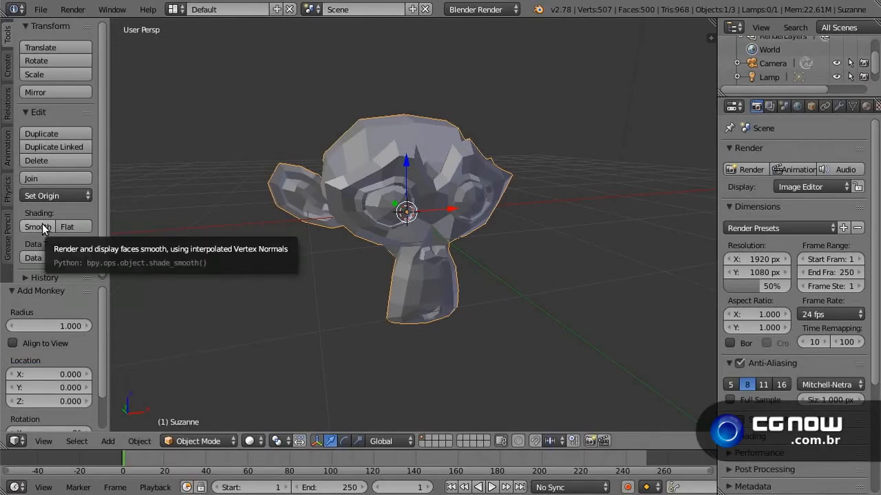
pyautogui.click(42, 226)
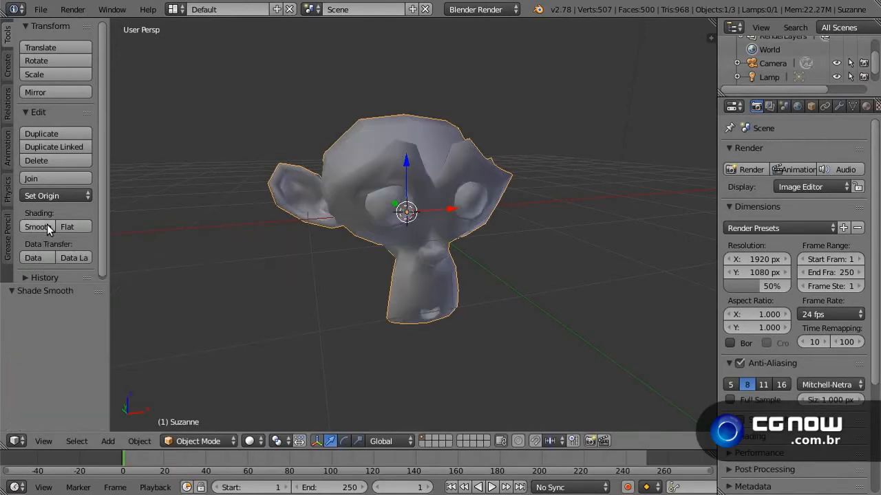
pyautogui.click(73, 226)
pyautogui.click(39, 226)
pyautogui.moveTo(367, 219); pyautogui.dragTo(374, 173, button='middle')
pyautogui.click(82, 229)
pyautogui.click(45, 226)
pyautogui.moveTo(368, 206); pyautogui.dragTo(402, 228, button='middle')
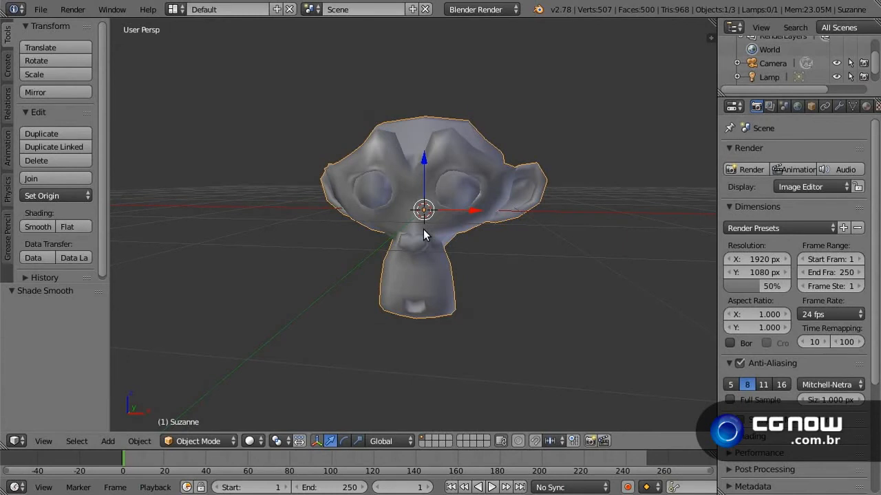
# Start a new file from the default scene, and switch the cube into Edit Mode and back to Object Mode.
pyautogui.click(41, 9)
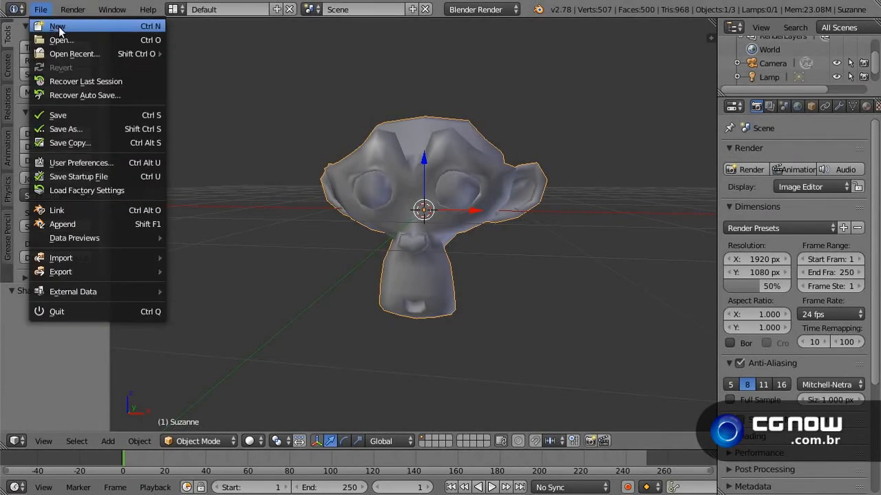
pyautogui.click(57, 27)
pyautogui.click(71, 38)
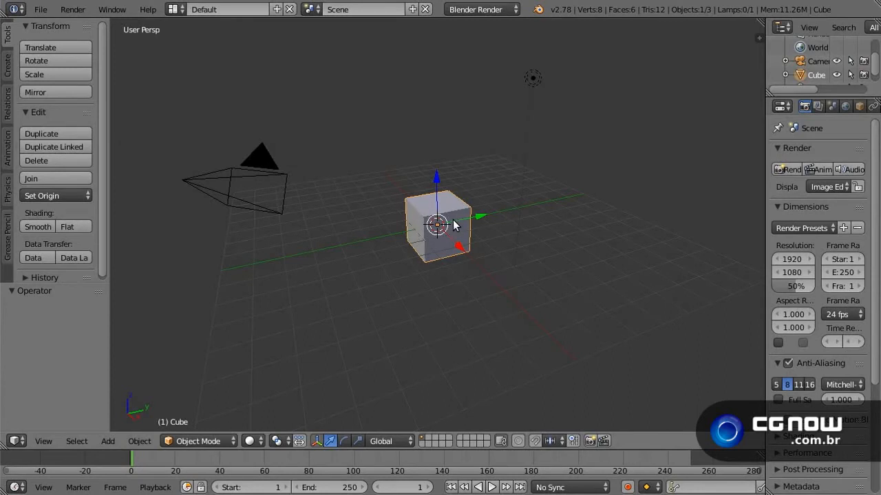
pyautogui.press('Tab')
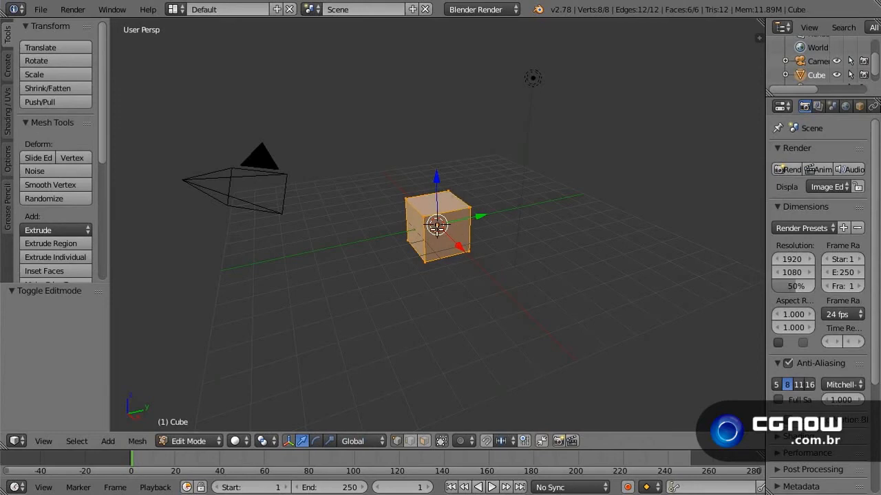
pyautogui.press('Tab')
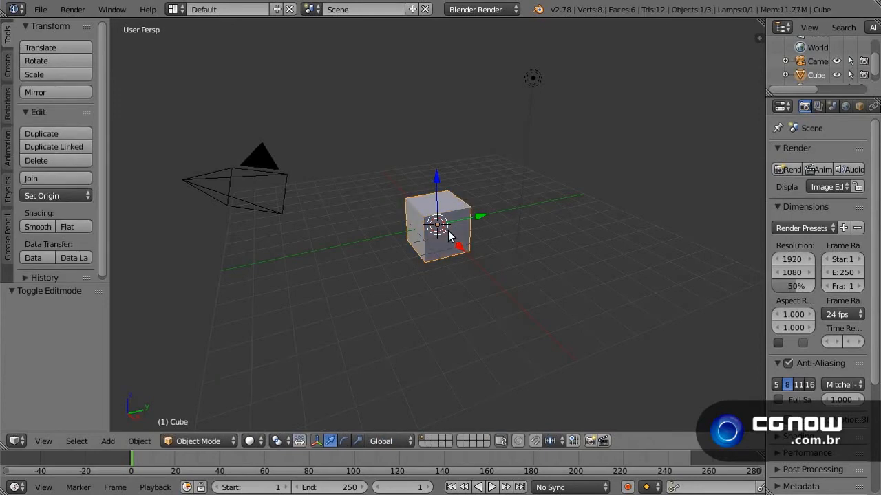
# Select the lamp and then the camera in the scene, viewing them from a slightly higher angle.
pyautogui.rightClick(533, 79)
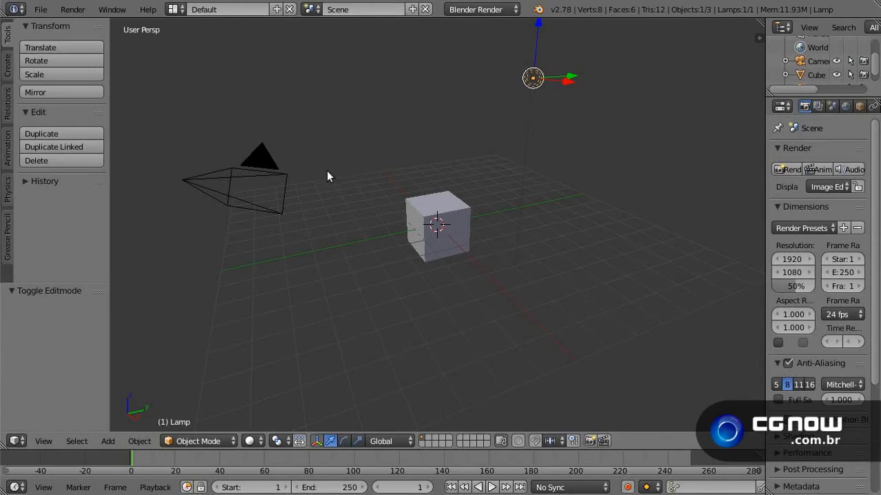
pyautogui.rightClick(248, 182)
pyautogui.moveTo(371, 216); pyautogui.dragTo(383, 232, button='middle')
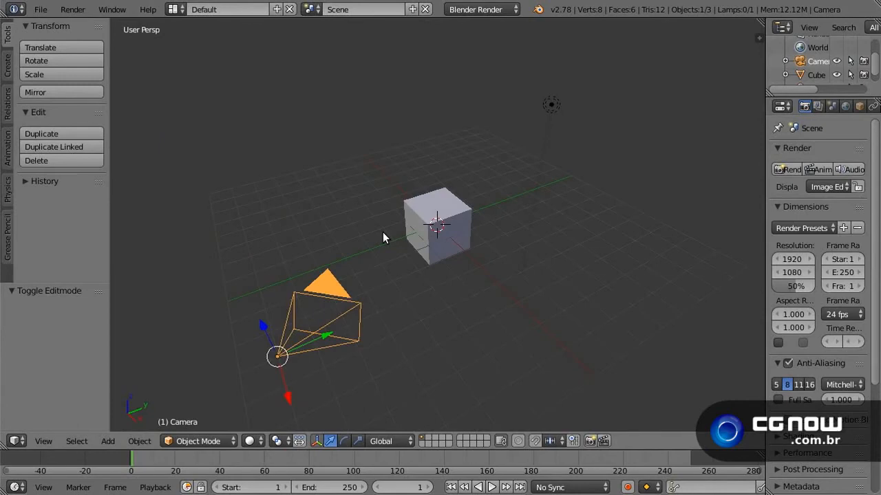
# Look through the scene camera twice, returning to the free perspective view each time.
pyautogui.press('KP_0')
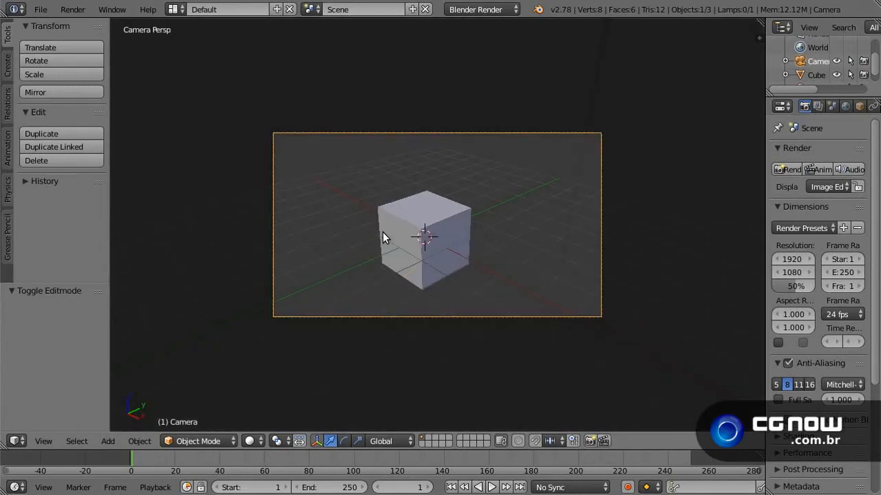
pyautogui.press('KP_0')
pyautogui.press('KP_0')
pyautogui.press('KP_0')
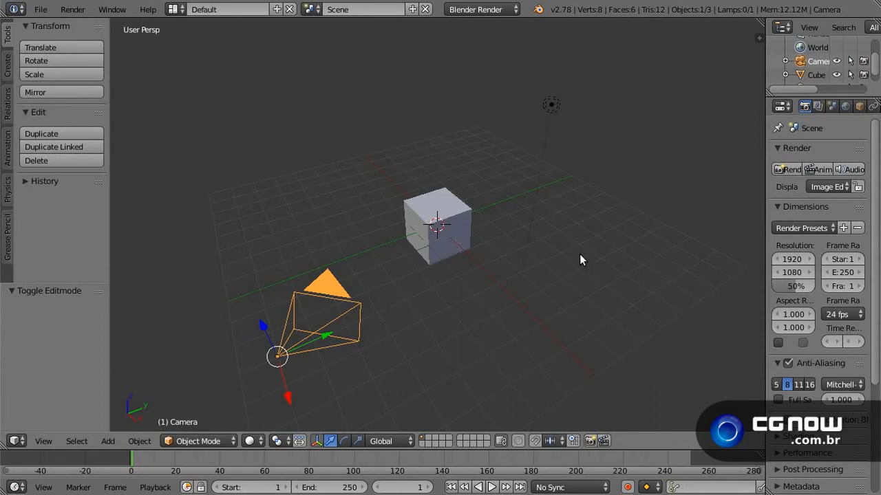
# Select the cube and move it up along the Z axis by about 0.427.
pyautogui.click(457, 238)
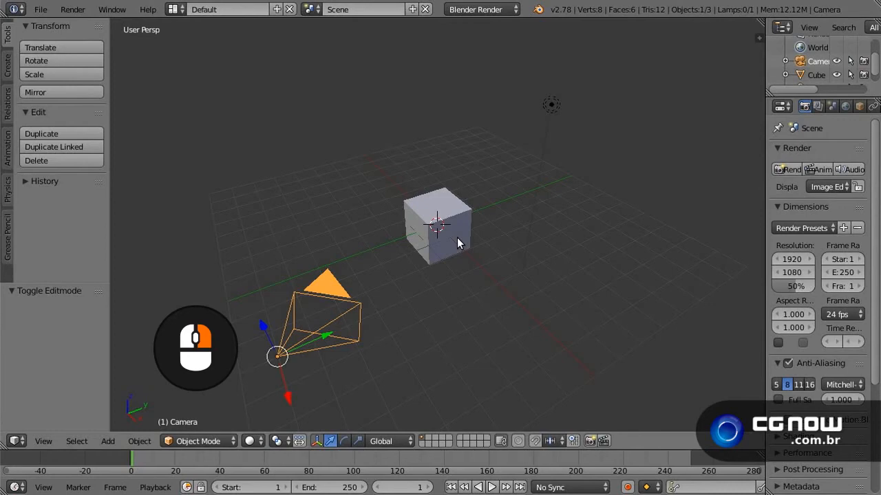
pyautogui.rightClick(457, 237)
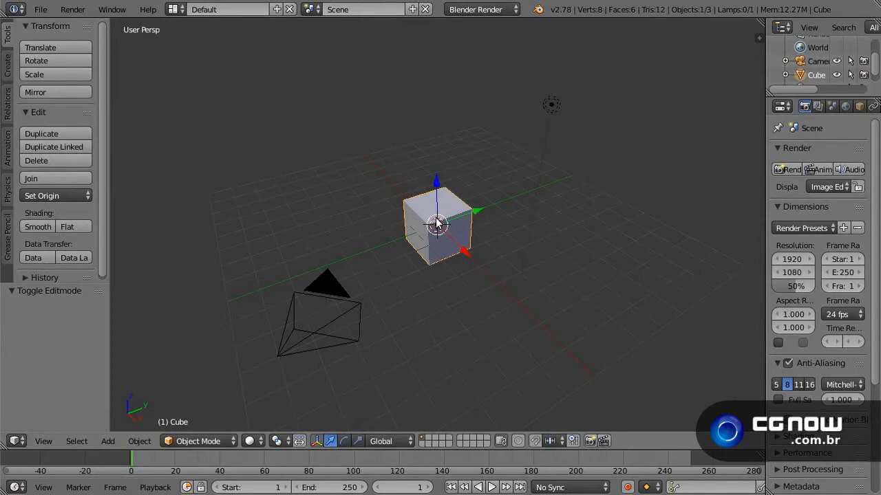
pyautogui.click(471, 218)
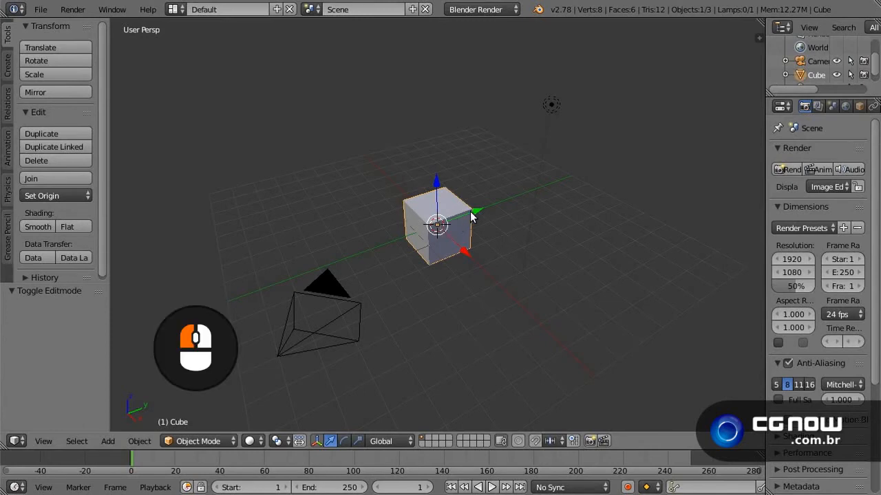
pyautogui.moveTo(472, 217); pyautogui.dragTo(454, 230)
pyautogui.moveTo(435, 180)
pyautogui.mouseDown()
pyautogui.moveTo(444, 122)
pyautogui.moveTo(436, 175)
pyautogui.mouseUp()
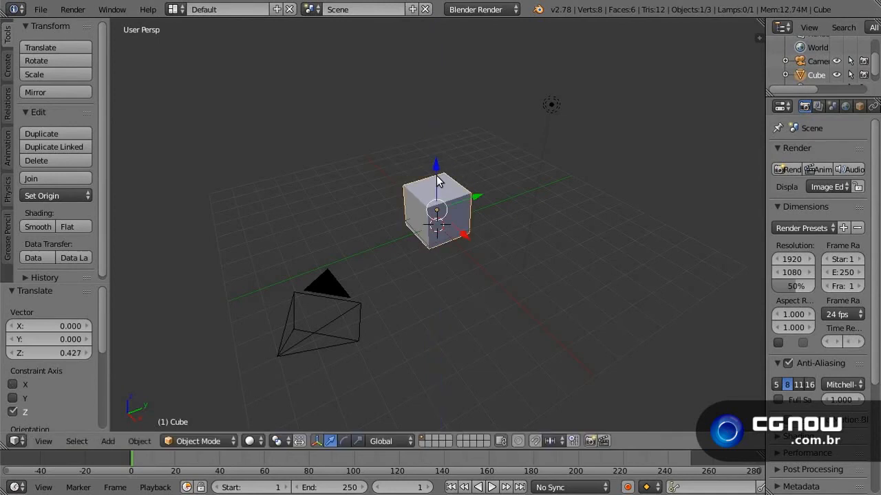